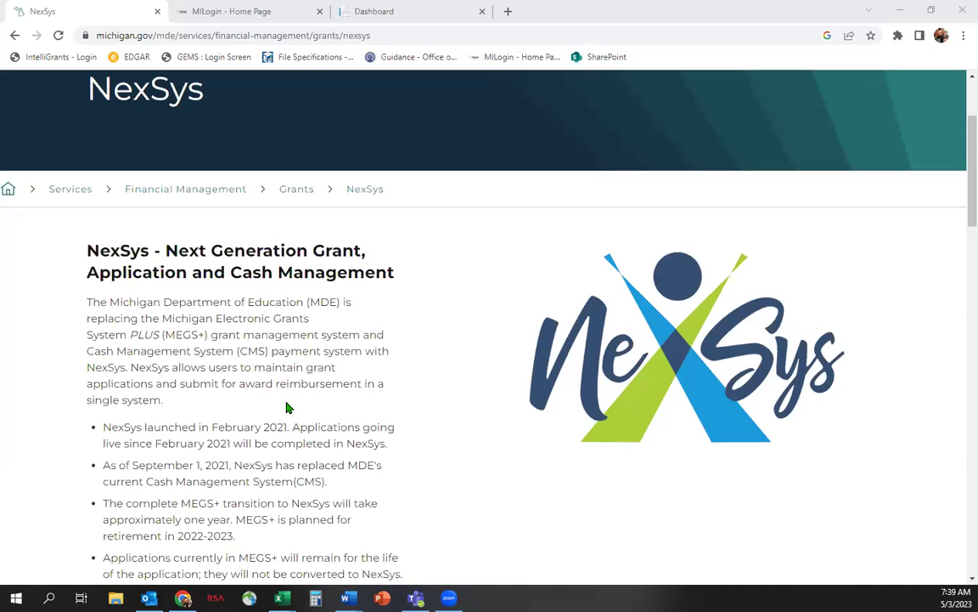
Scroll down the Michigan.gov NexSys overview page to the Accessing NexSys links
scroll(287, 408, "down", 1)
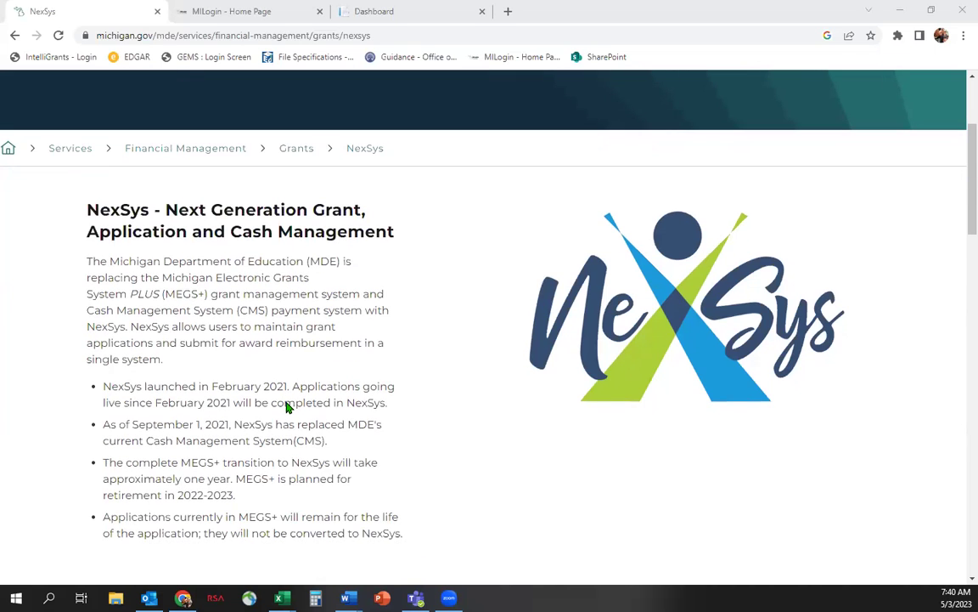
scroll(287, 407, "down", 1)
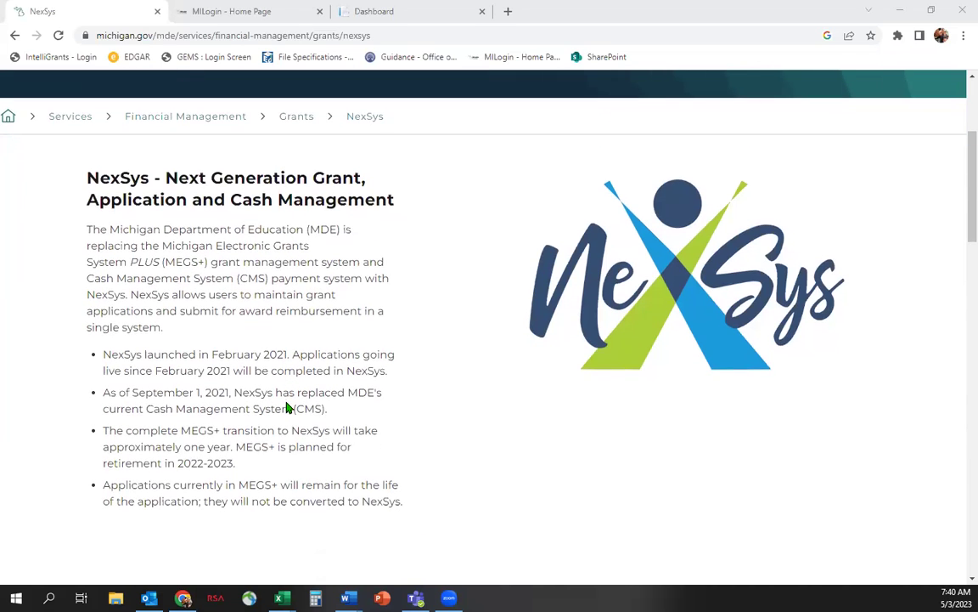
scroll(287, 408, "down", 5)
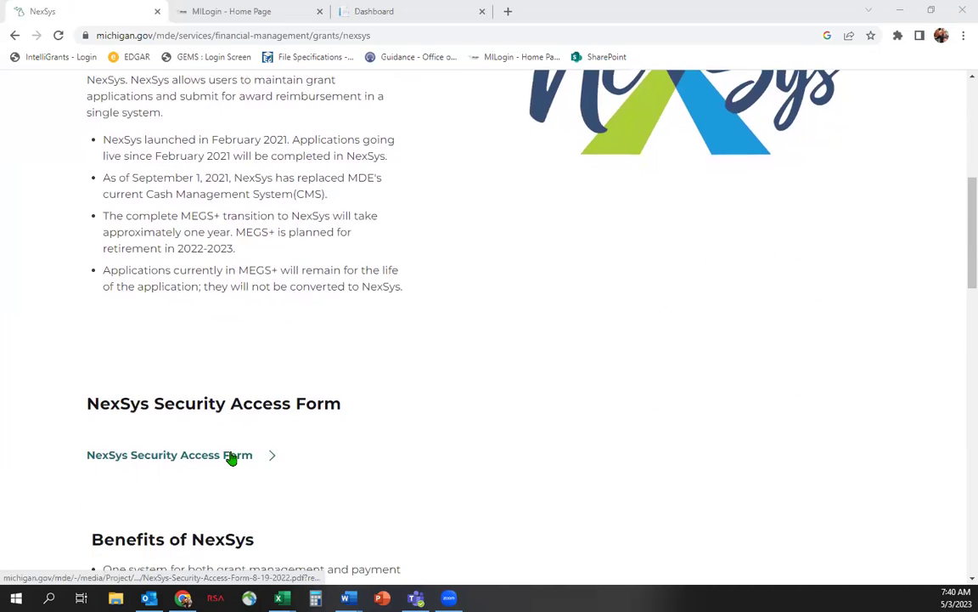
scroll(411, 495, "down", 8)
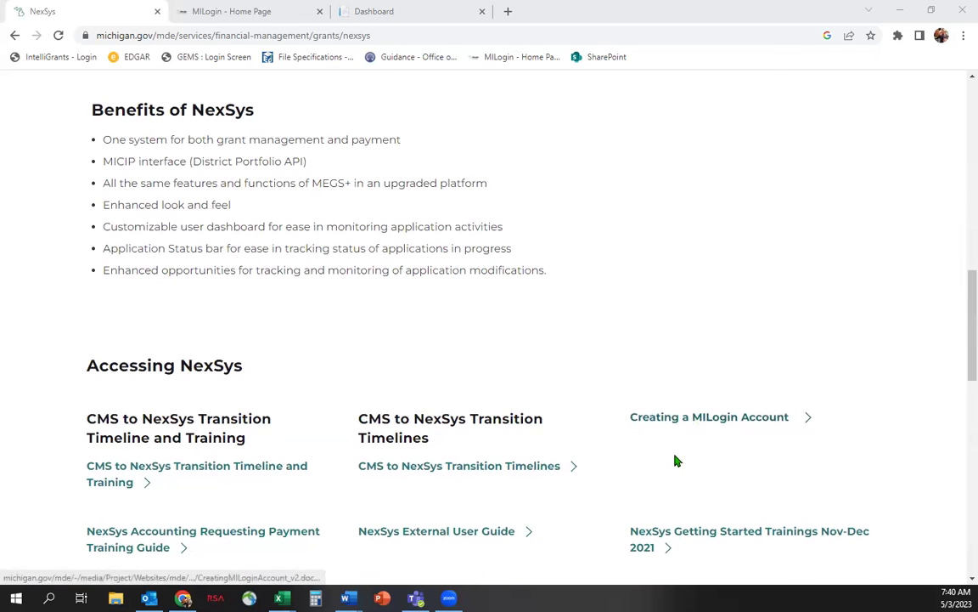
scroll(675, 461, "down", 2)
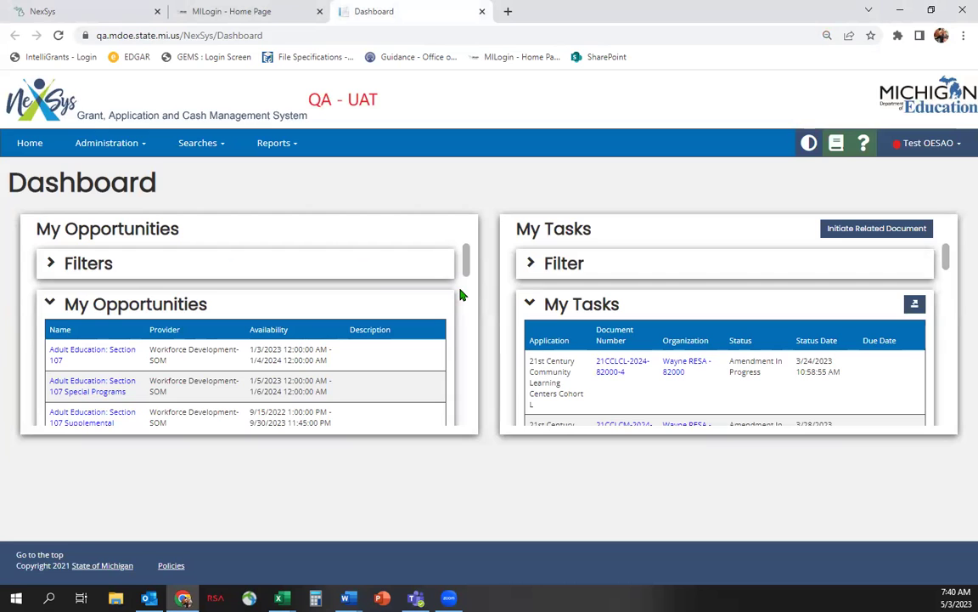
Open the Consolidated Application opportunity from My Opportunities
left_click(186, 382)
scroll(187, 384, "down", 3)
scroll(187, 386, "down", 3)
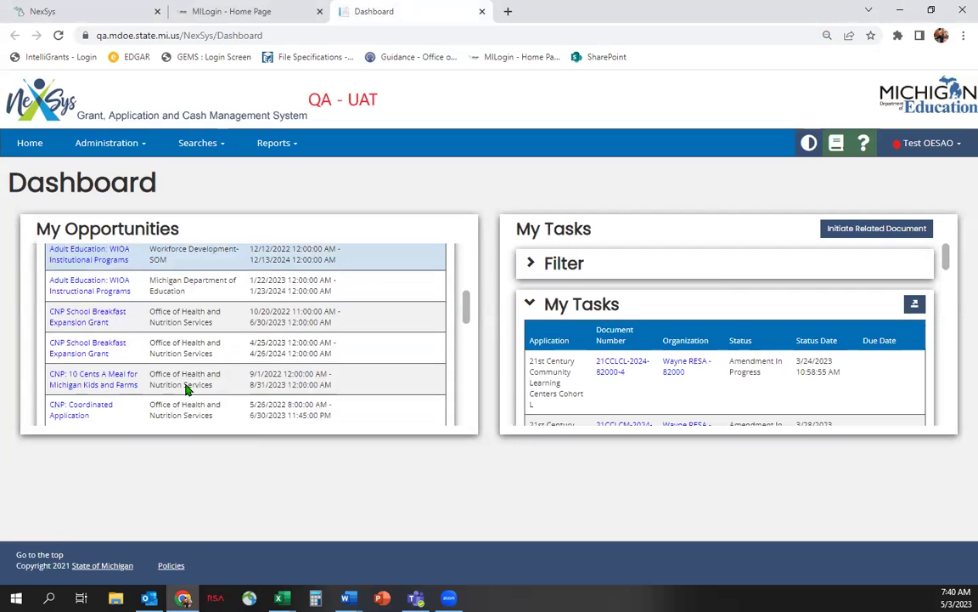
scroll(184, 379, "down", 1)
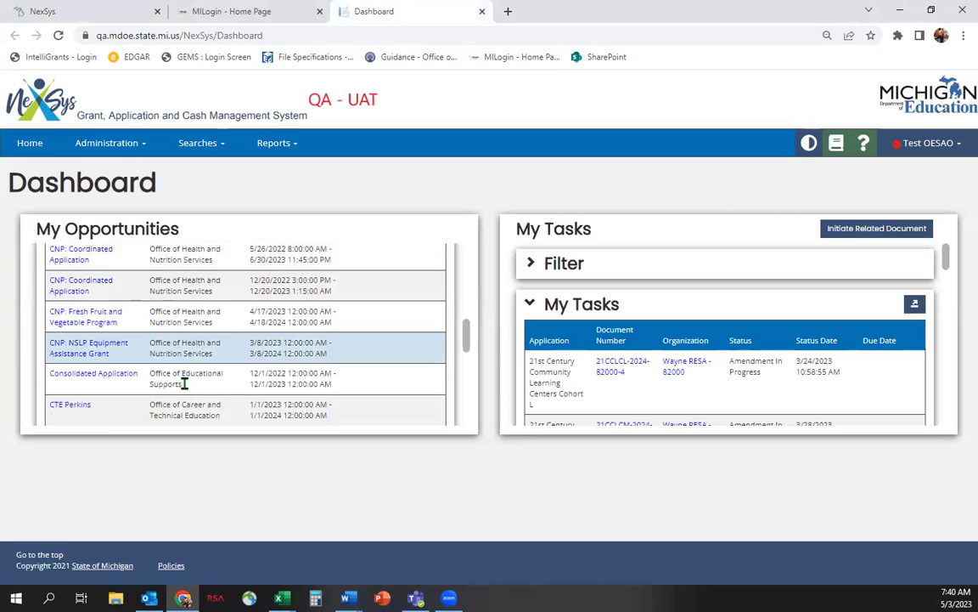
left_click(109, 368)
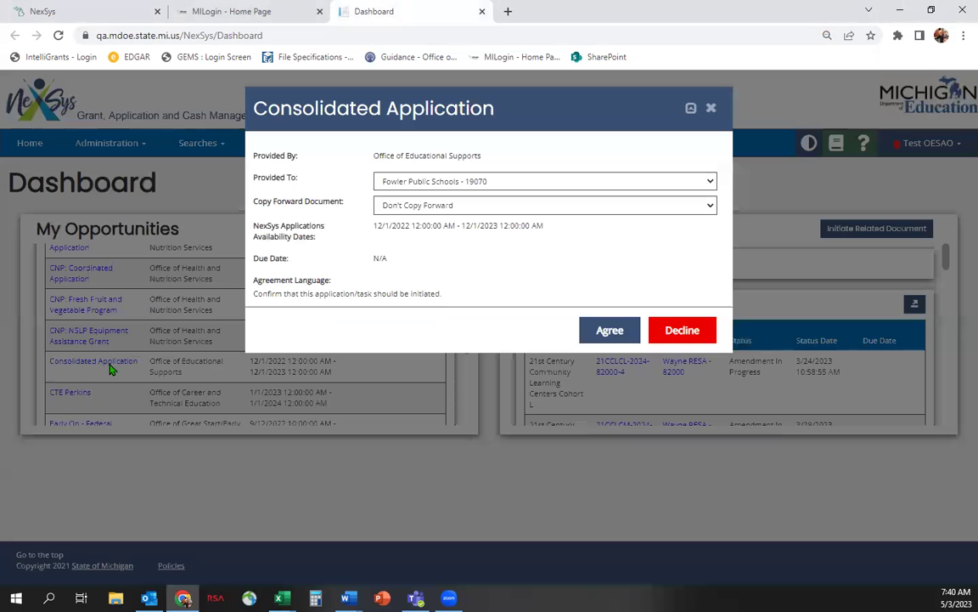
left_click(524, 212)
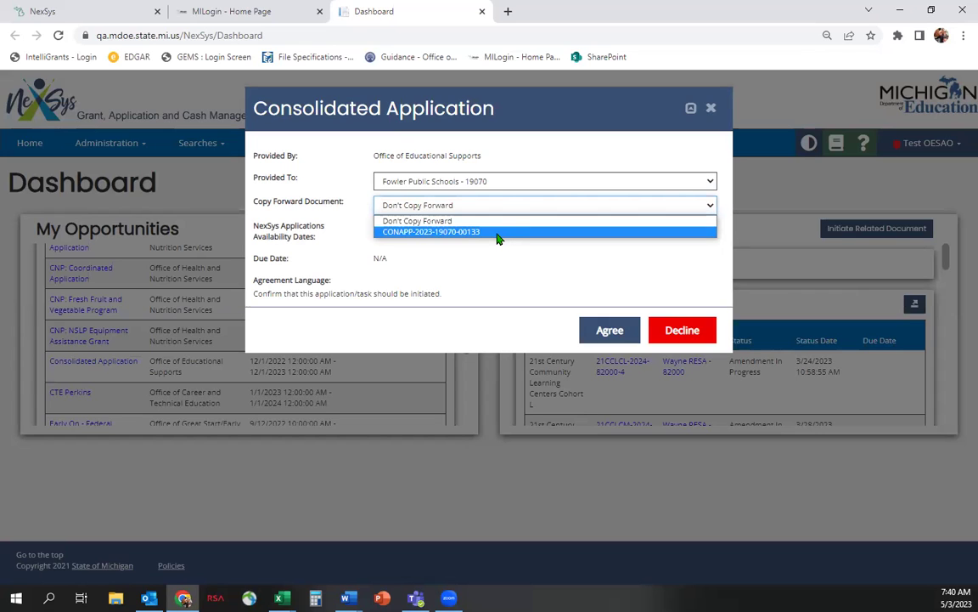
left_click(498, 183)
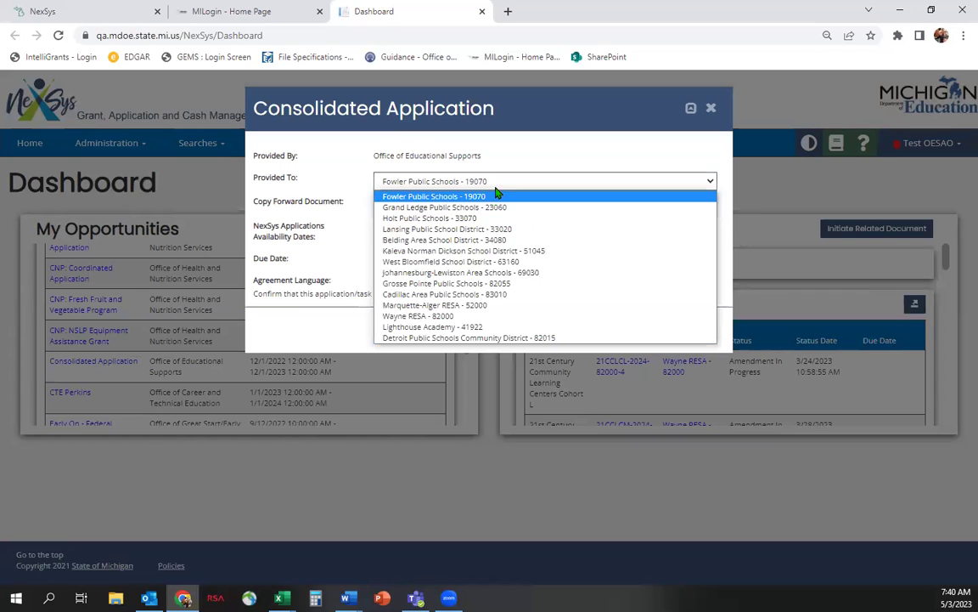
left_click(479, 283)
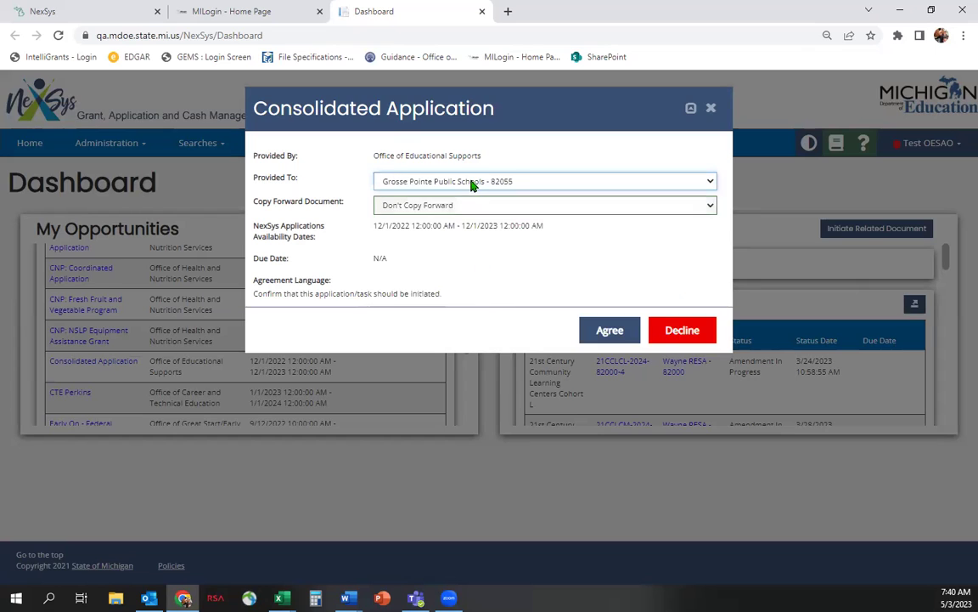
left_click(471, 183)
left_click(442, 295)
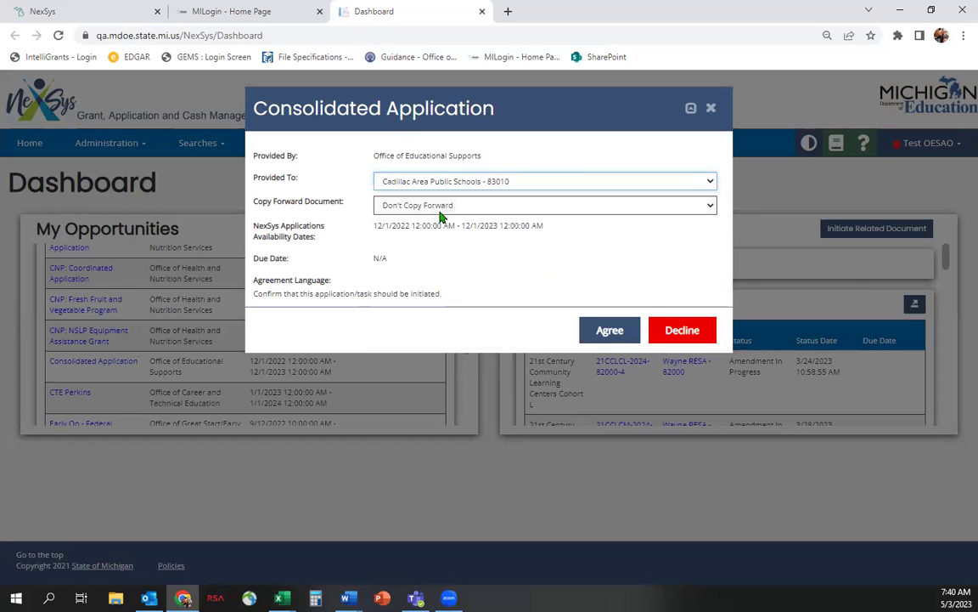
left_click(401, 204)
left_click(436, 232)
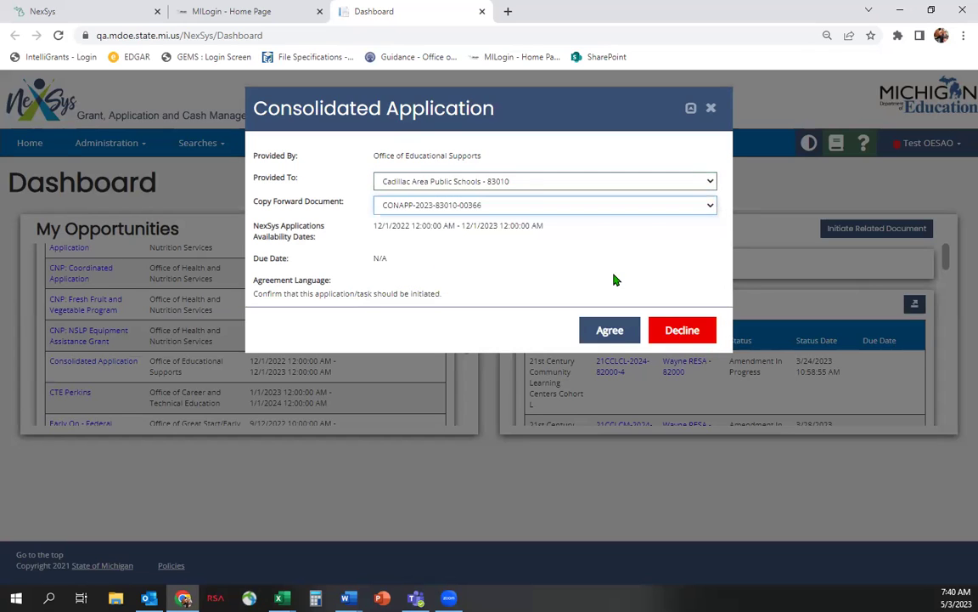
left_click(612, 331)
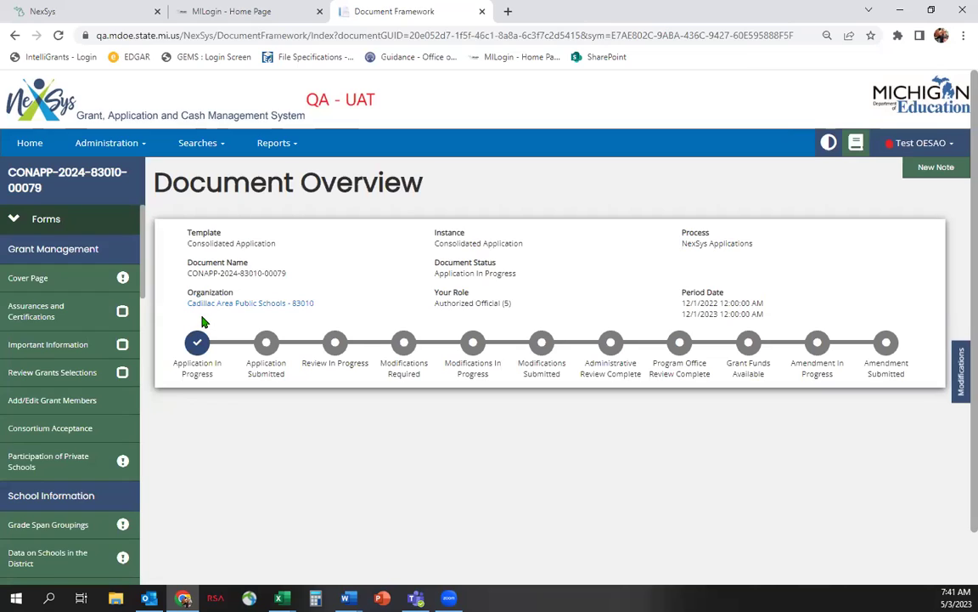
left_click(40, 280)
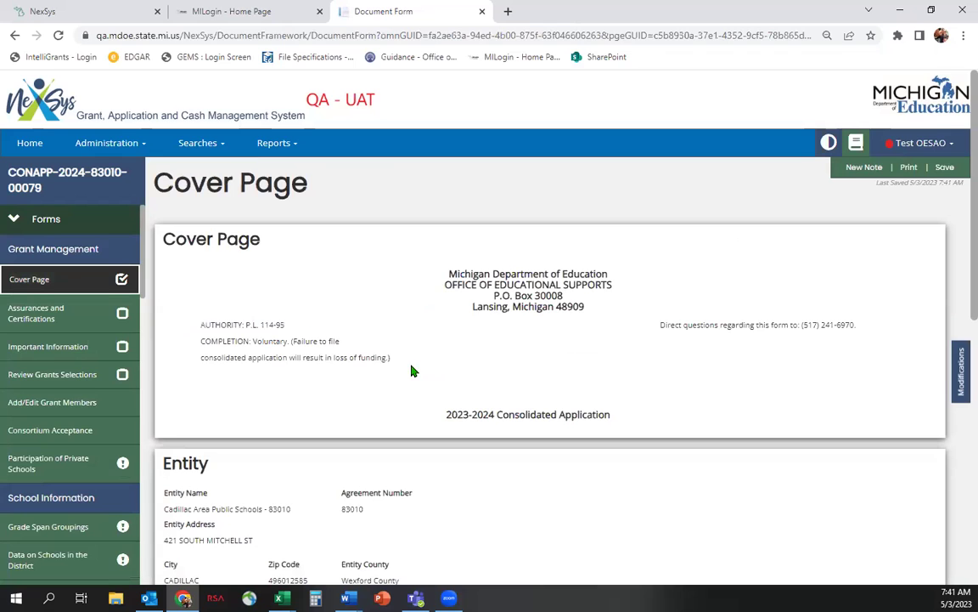
scroll(430, 407, "down", 2)
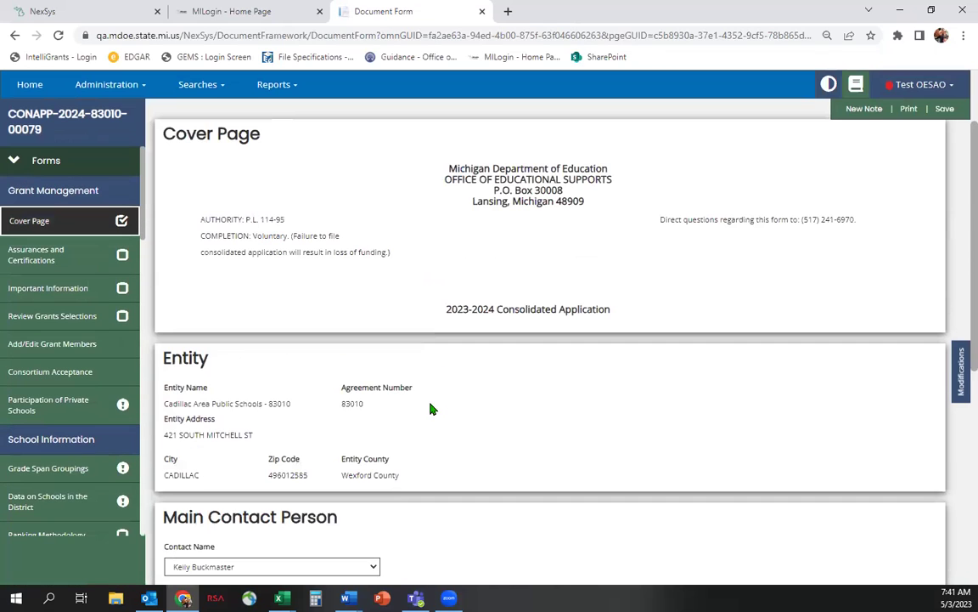
scroll(430, 408, "down", 1)
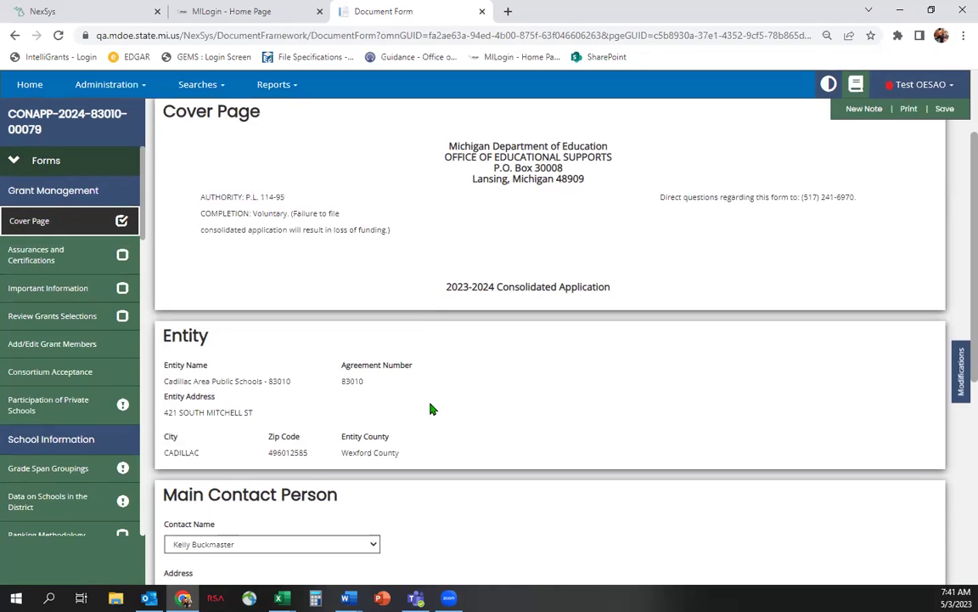
scroll(430, 409, "down", 2)
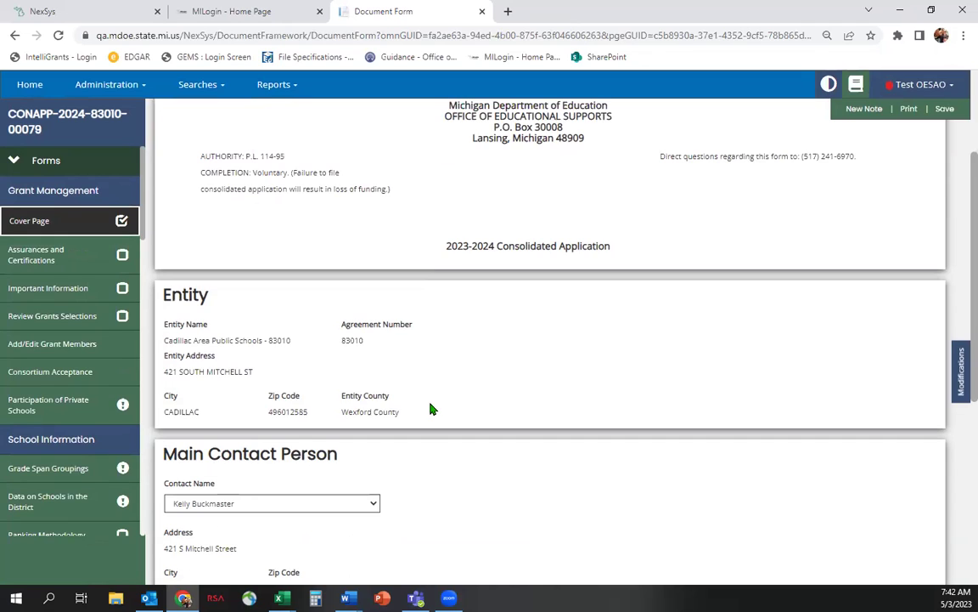
scroll(430, 408, "down", 3)
scroll(430, 408, "down", 2)
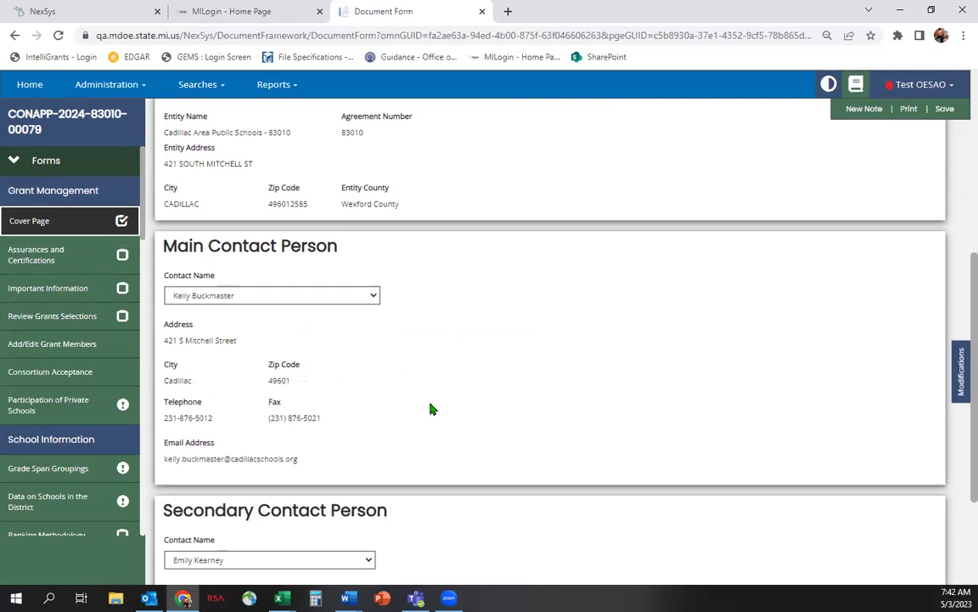
scroll(429, 408, "down", 2)
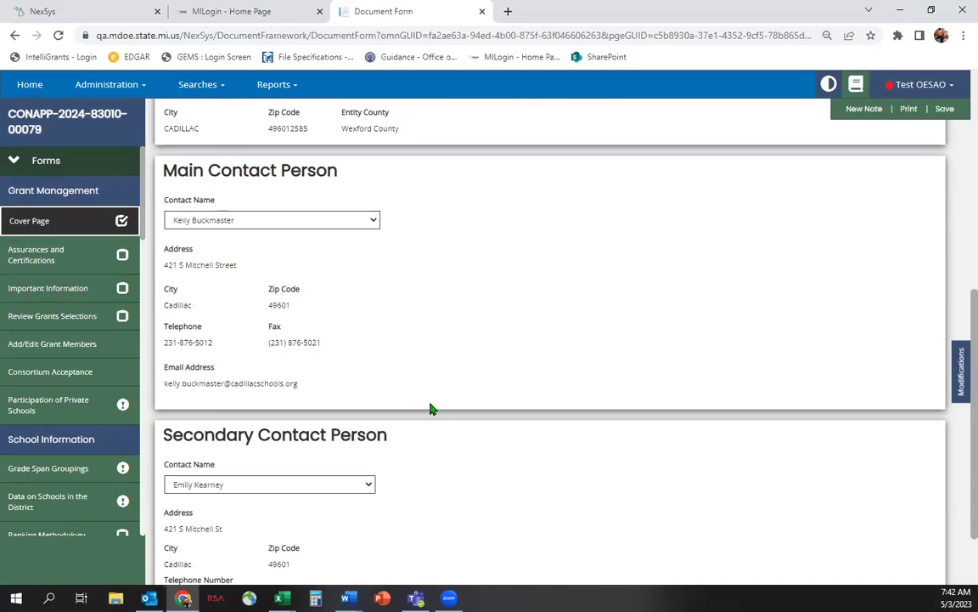
left_click(277, 488)
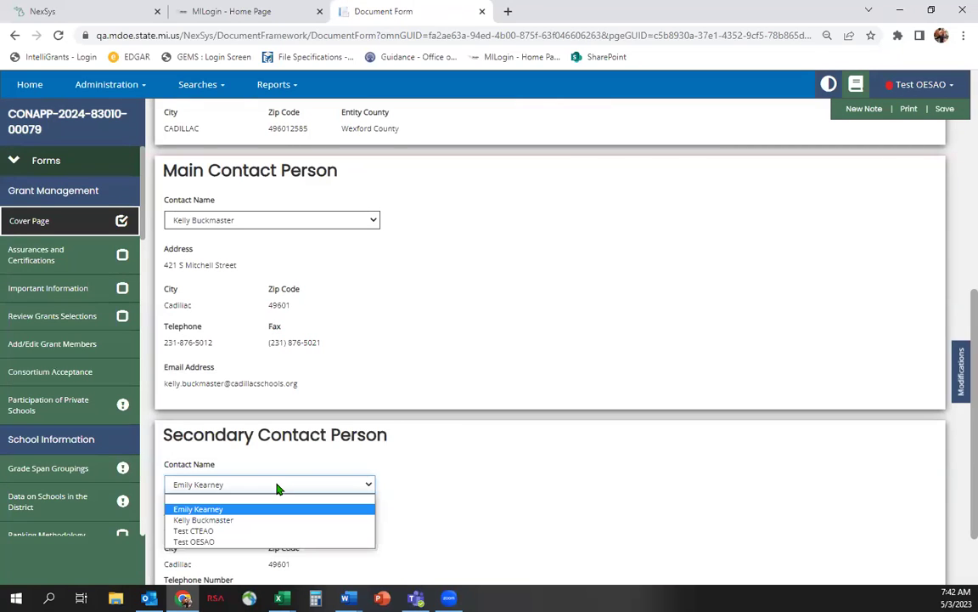
left_click(425, 374)
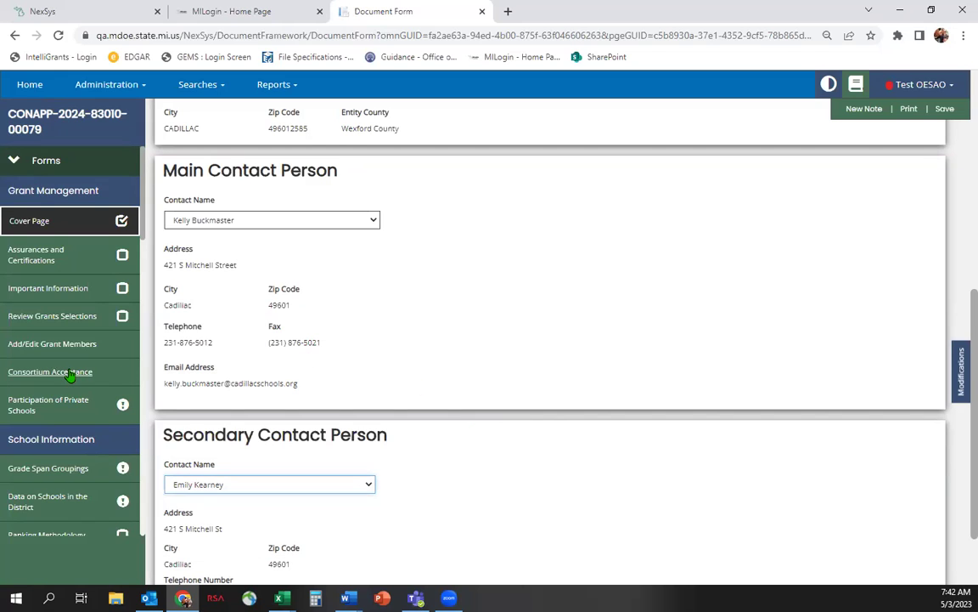
scroll(69, 374, "down", 3)
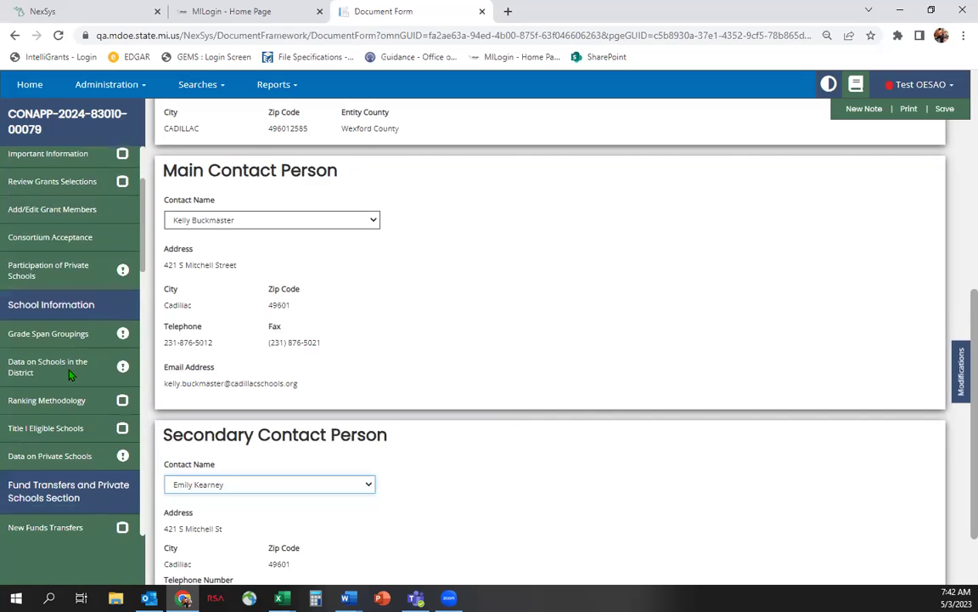
scroll(69, 374, "down", 15)
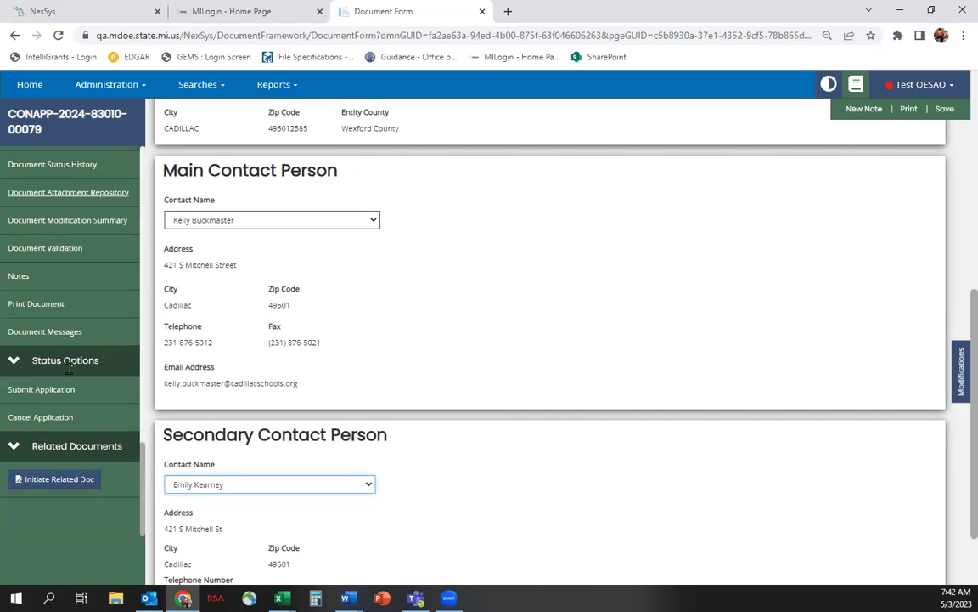
scroll(70, 363, "up", 3)
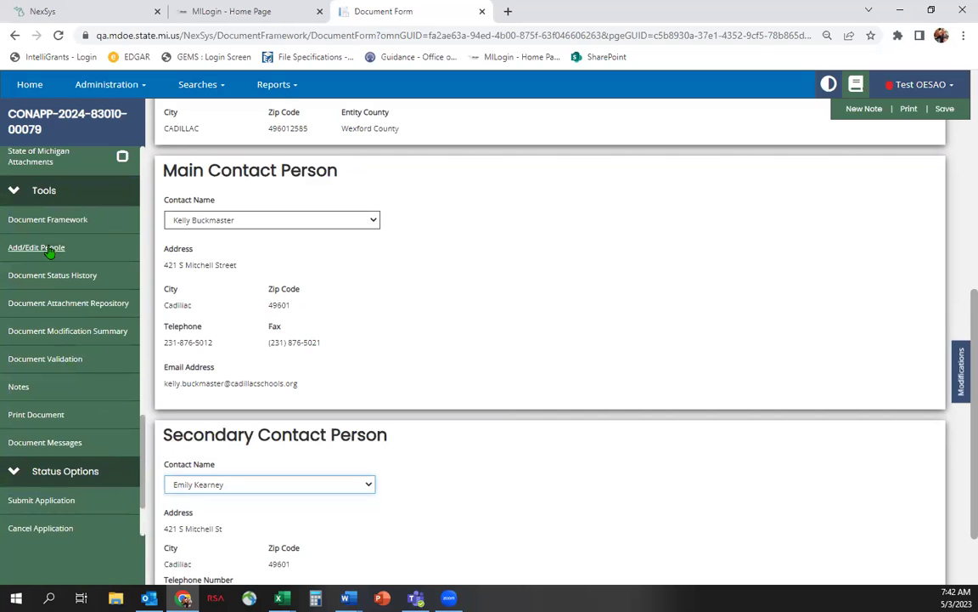
View the Add/Edit People page listing the two assigned Authorized Officials
left_click(49, 249)
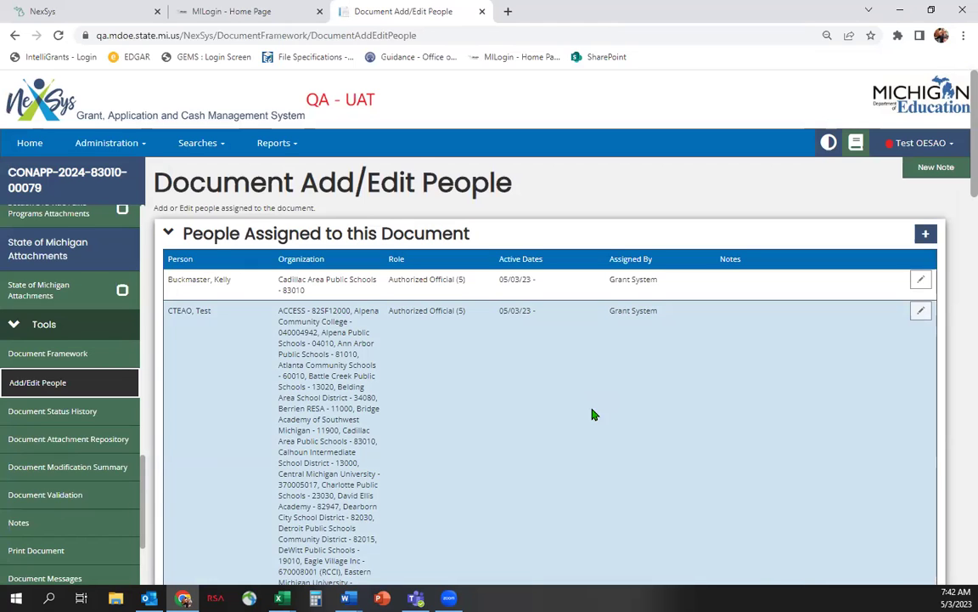
scroll(592, 414, "down", 1)
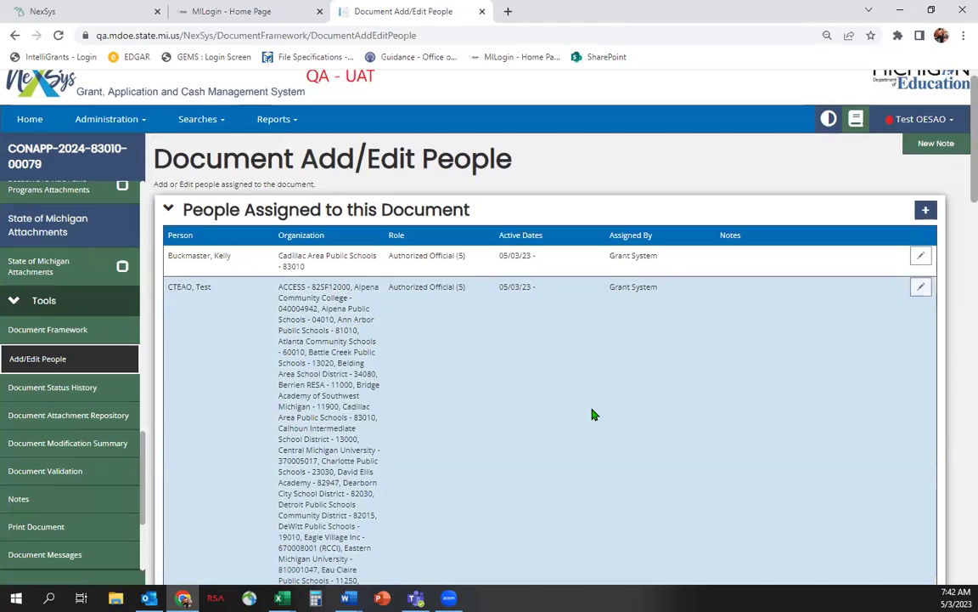
scroll(592, 414, "down", 1)
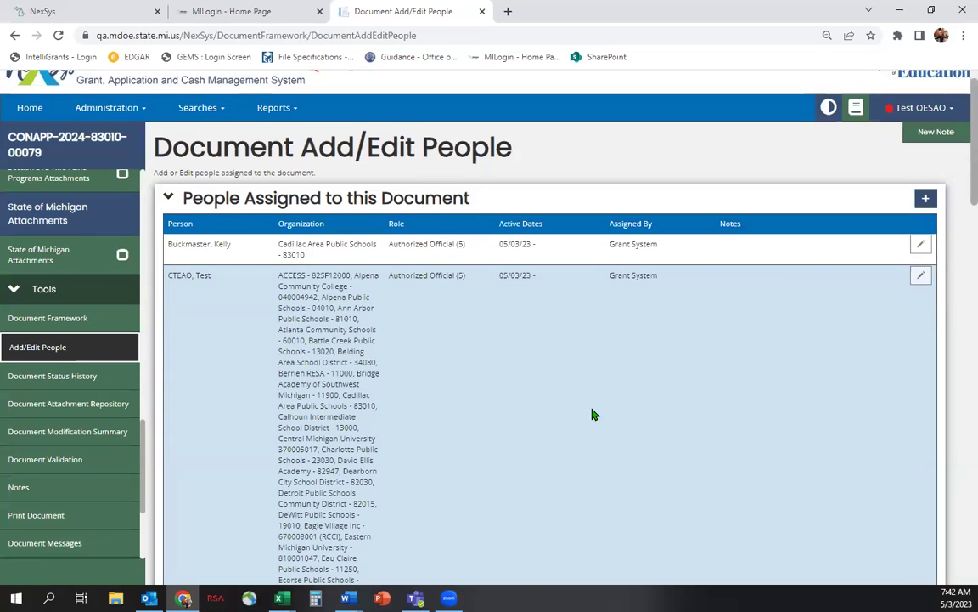
Invite a user by searching Organization Name 'Cadillac'
scroll(592, 413, "down", 1)
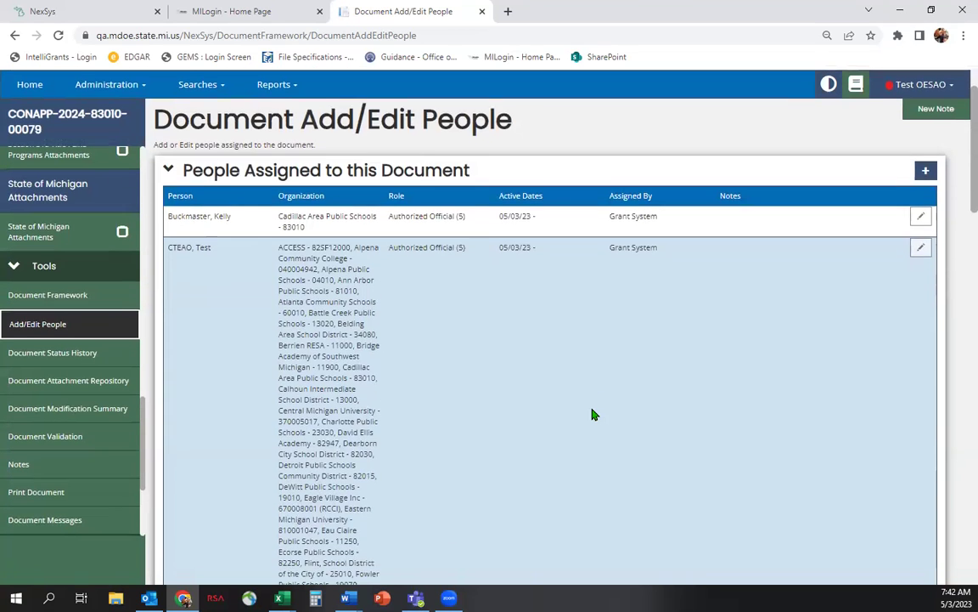
scroll(592, 413, "up", 2)
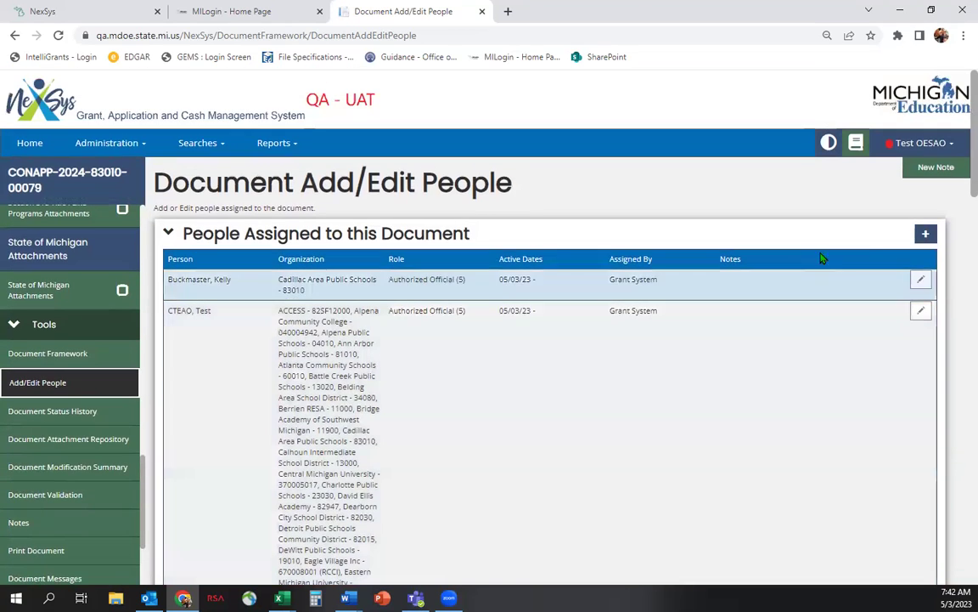
left_click(926, 236)
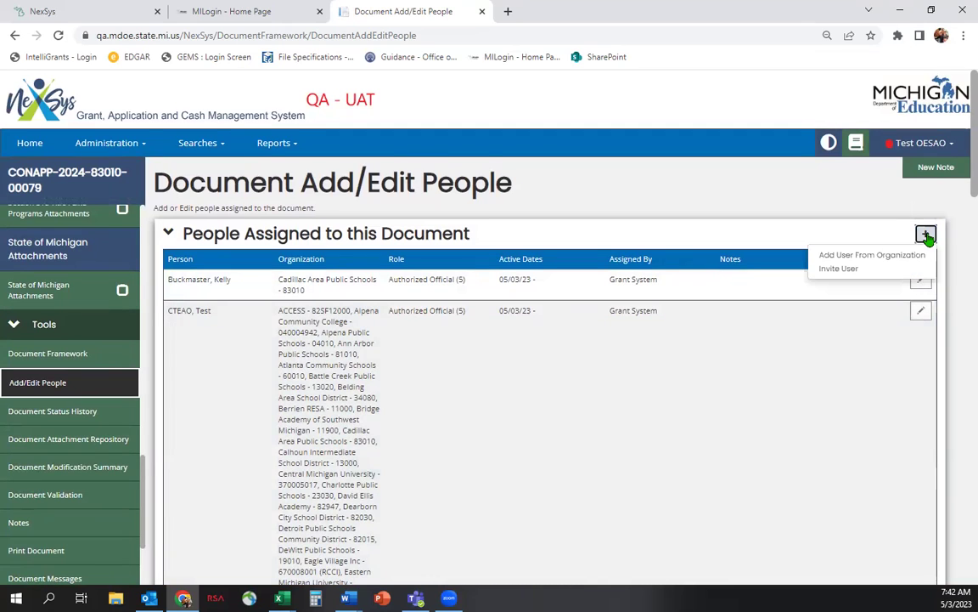
left_click(897, 259)
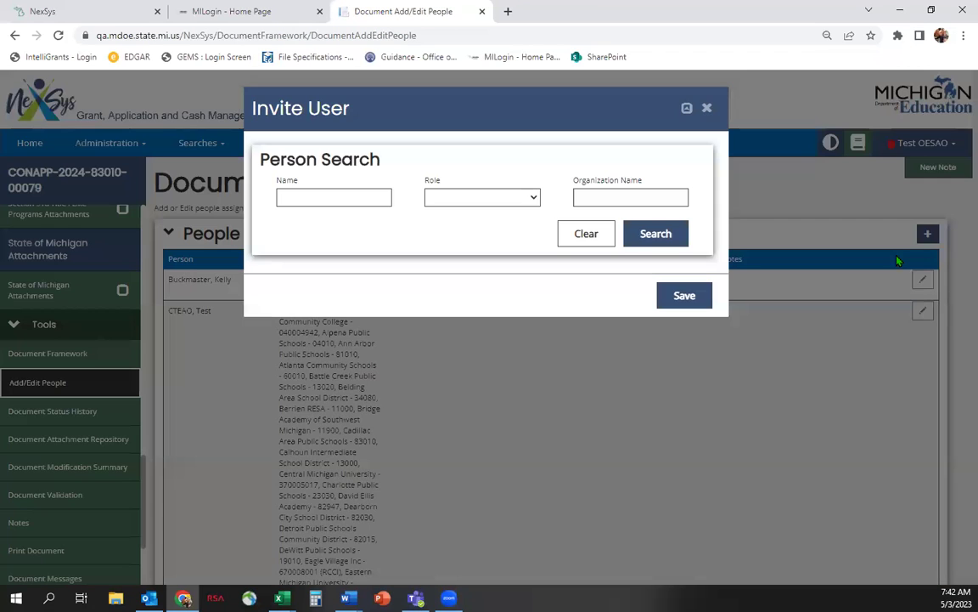
left_click(635, 198)
type("Cadillac")
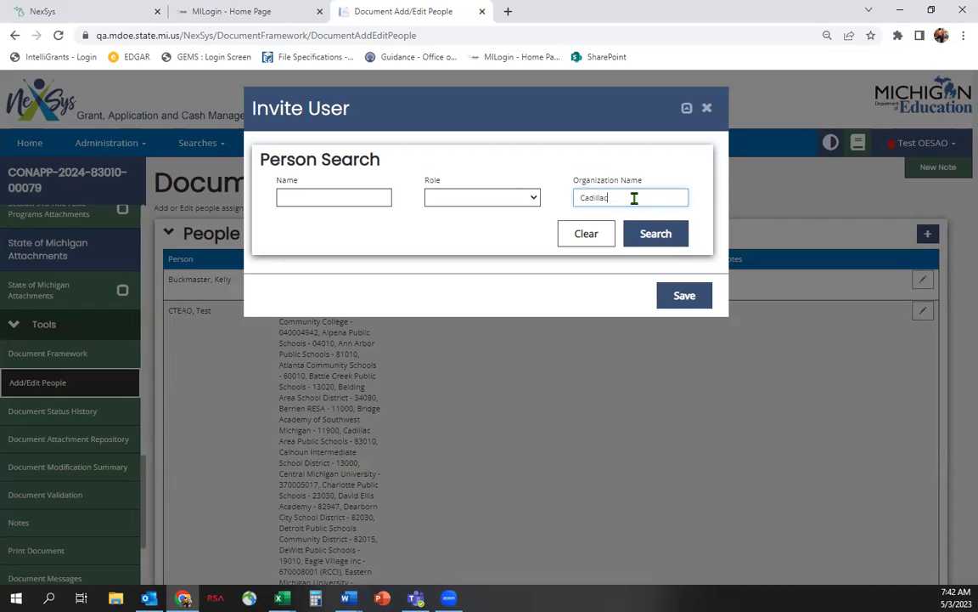
left_click(671, 239)
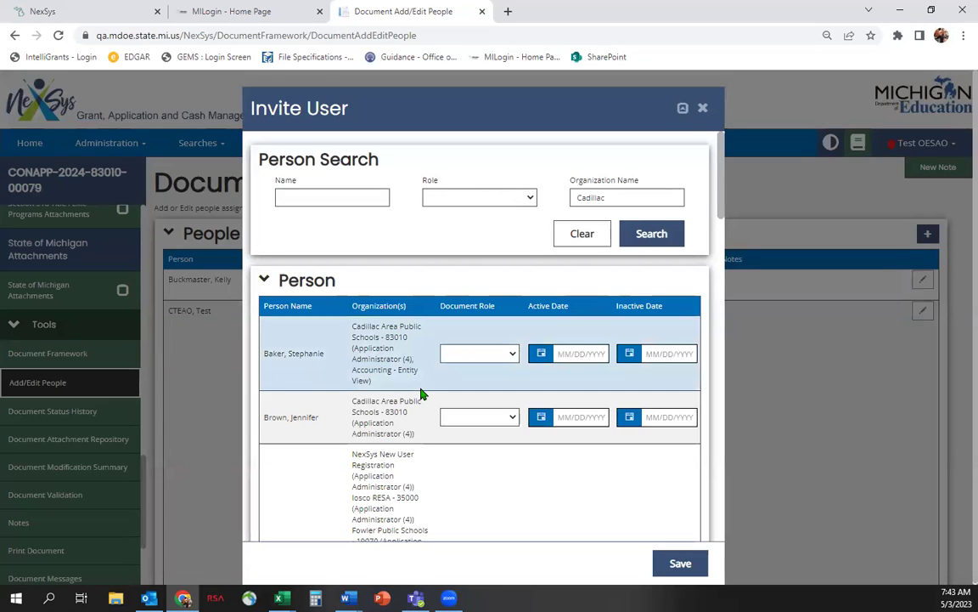
Give the second person the Application Administrator role starting 05/03/2023 and save
scroll(422, 393, "down", 5)
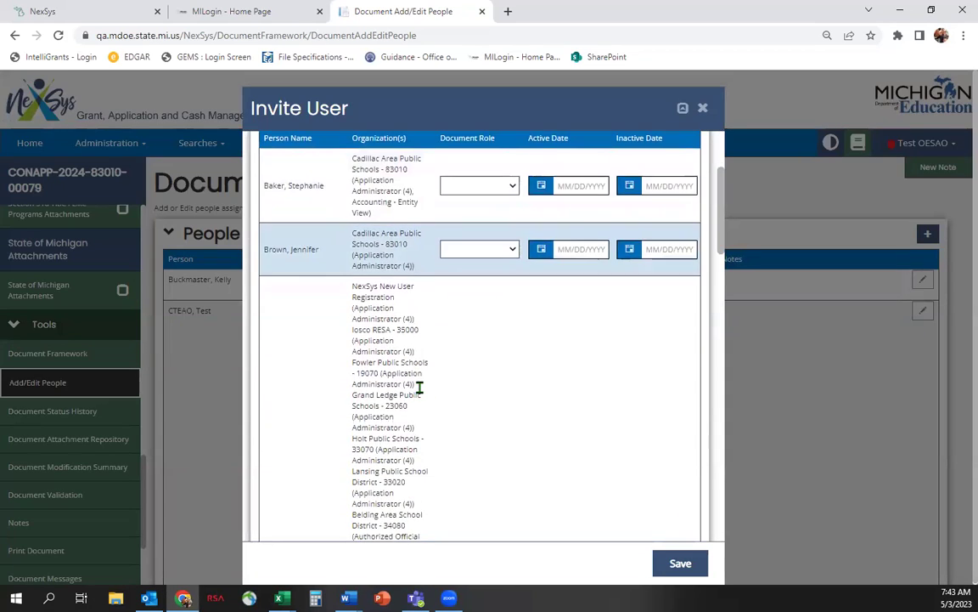
scroll(419, 388, "up", 1)
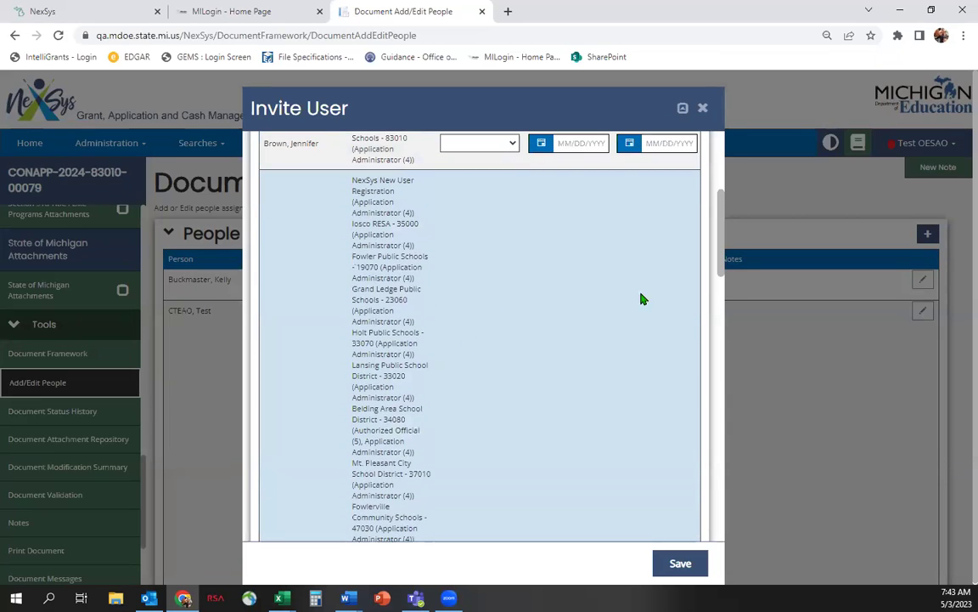
scroll(499, 197, "up", 1)
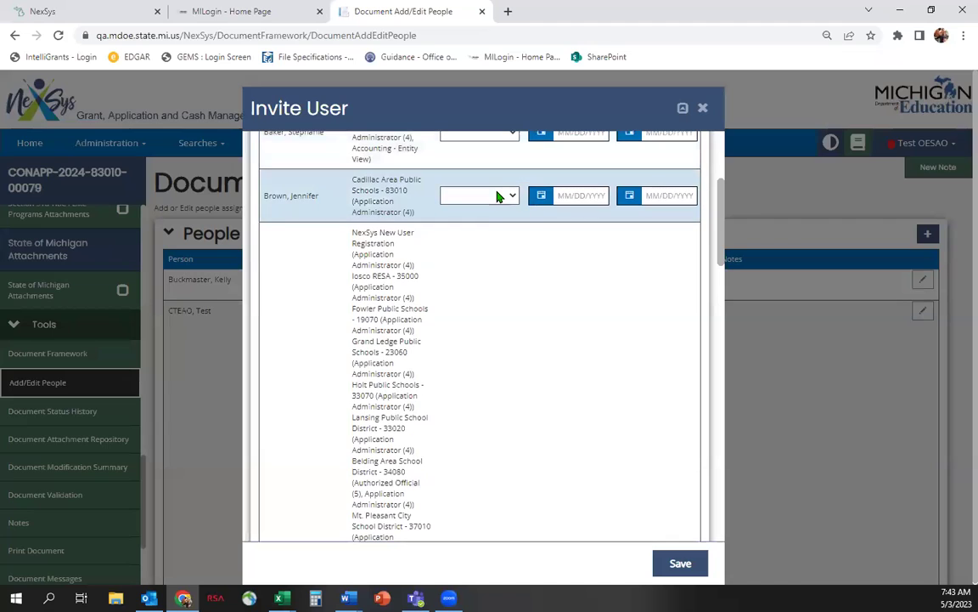
left_click(497, 196)
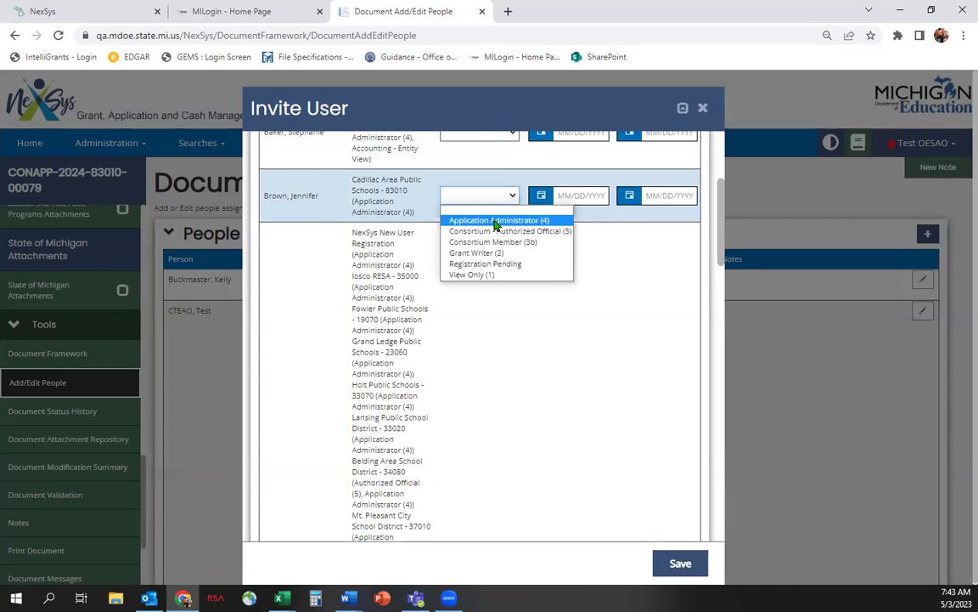
left_click(497, 221)
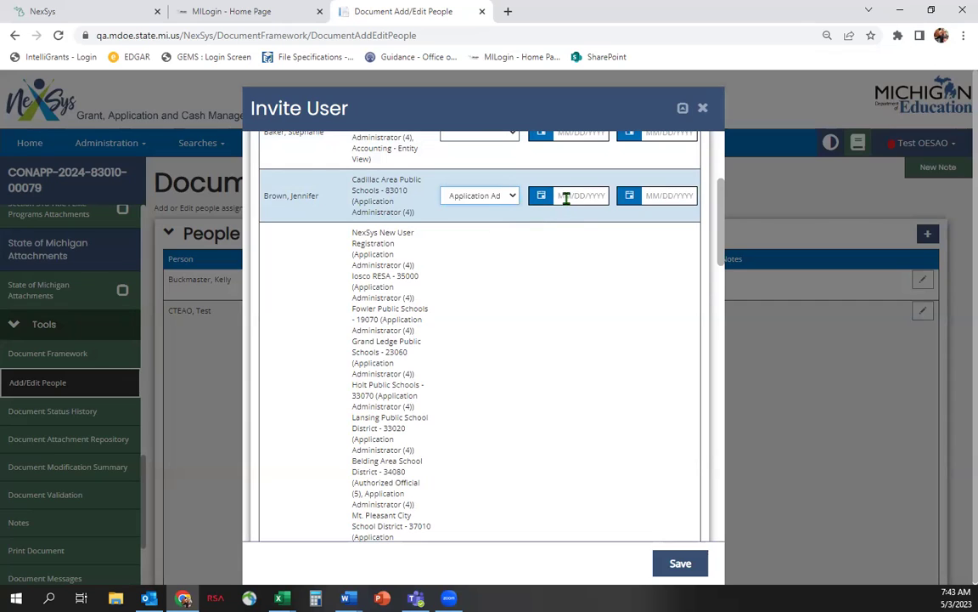
left_click(575, 193)
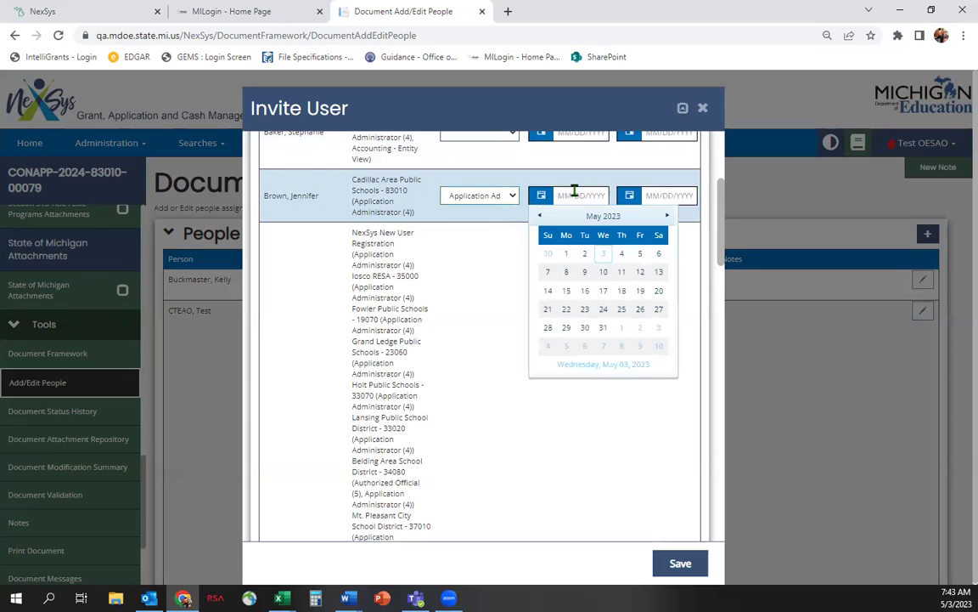
left_click(603, 252)
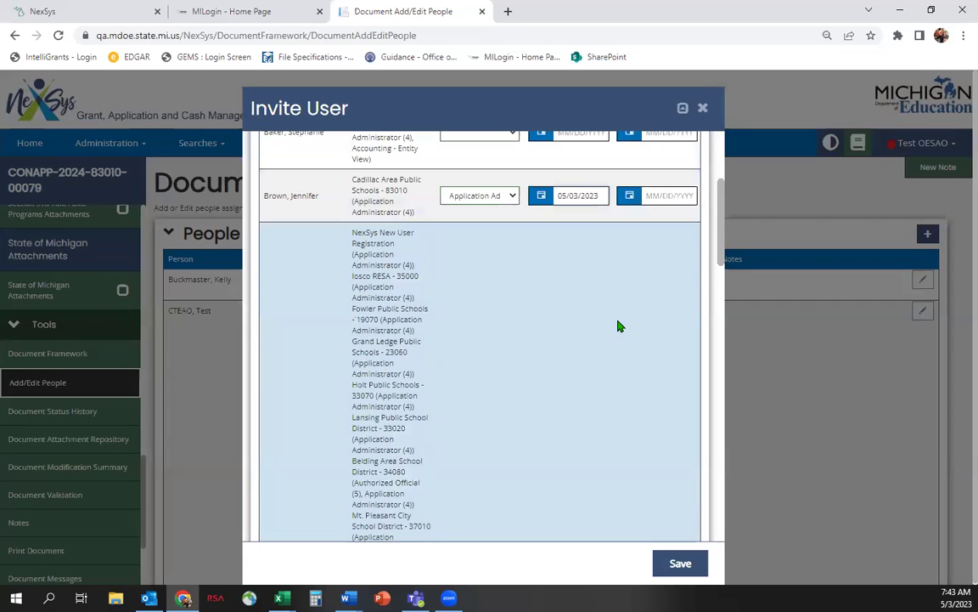
scroll(618, 328, "down", 3)
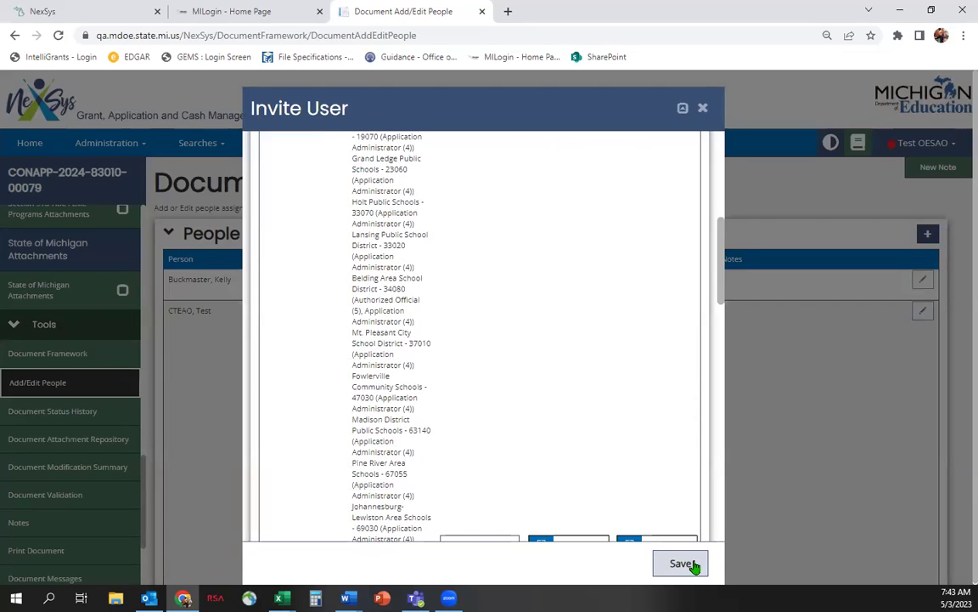
left_click(690, 564)
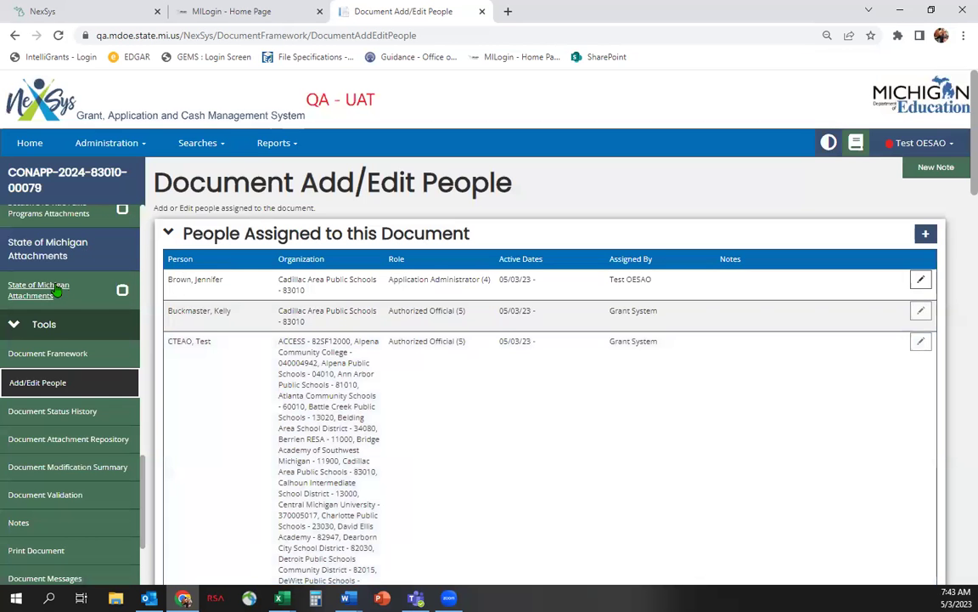
scroll(56, 290, "up", 2)
scroll(56, 290, "up", 5)
On the Cover Page, keep the authorized official as main contact, set the new user as secondary, and save
left_click(39, 279)
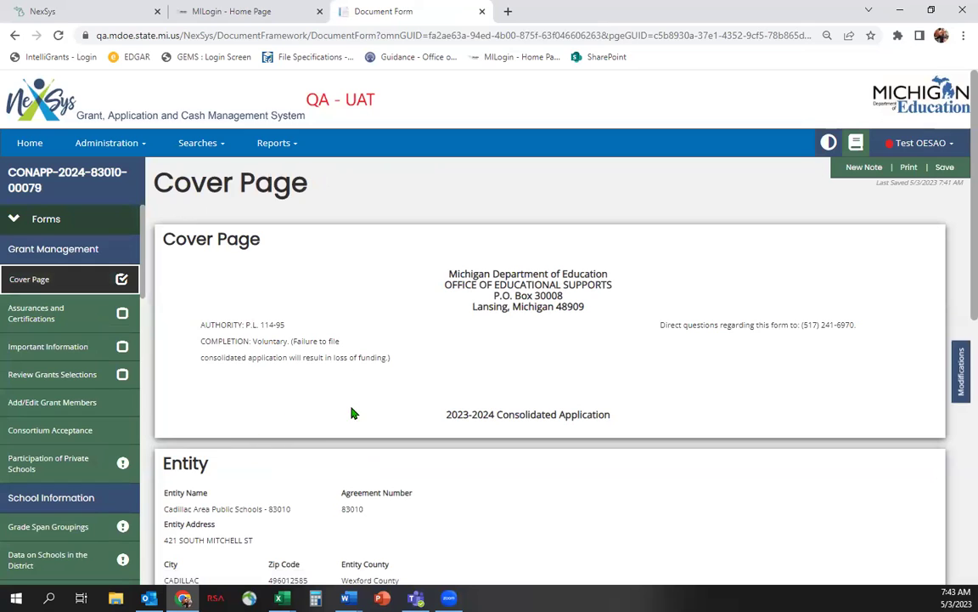
scroll(321, 433, "down", 3)
left_click(311, 401)
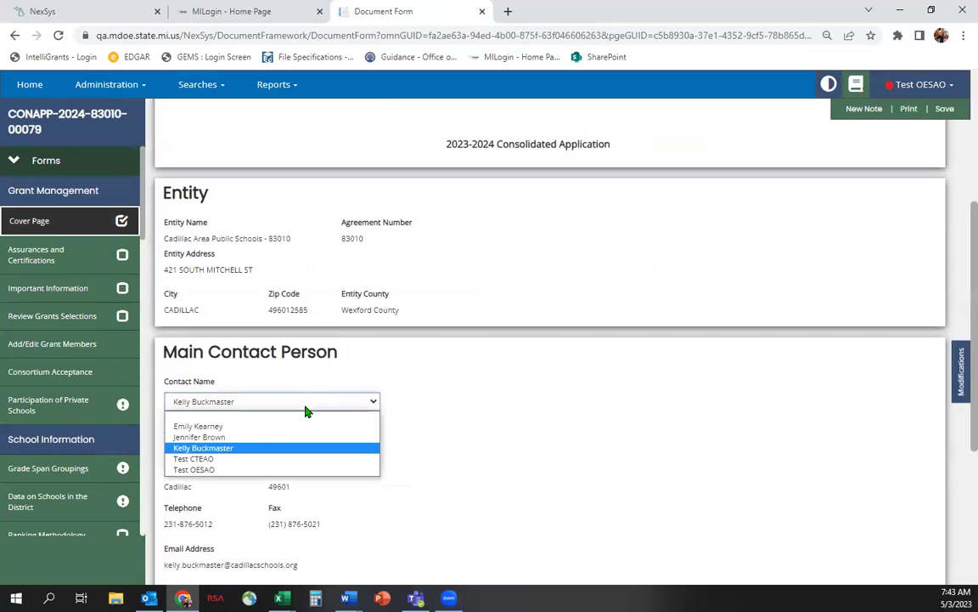
left_click(226, 437)
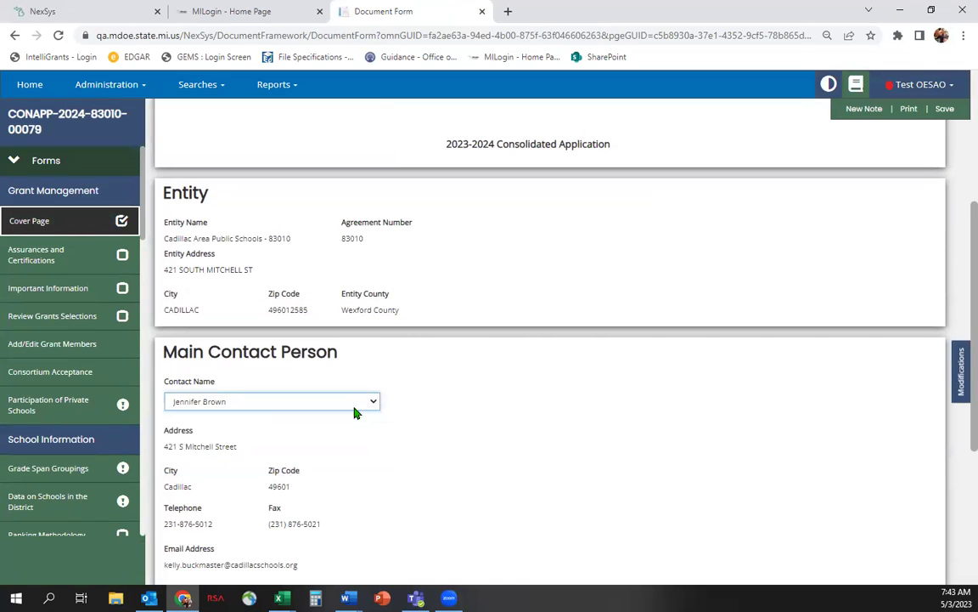
scroll(467, 396, "down", 3)
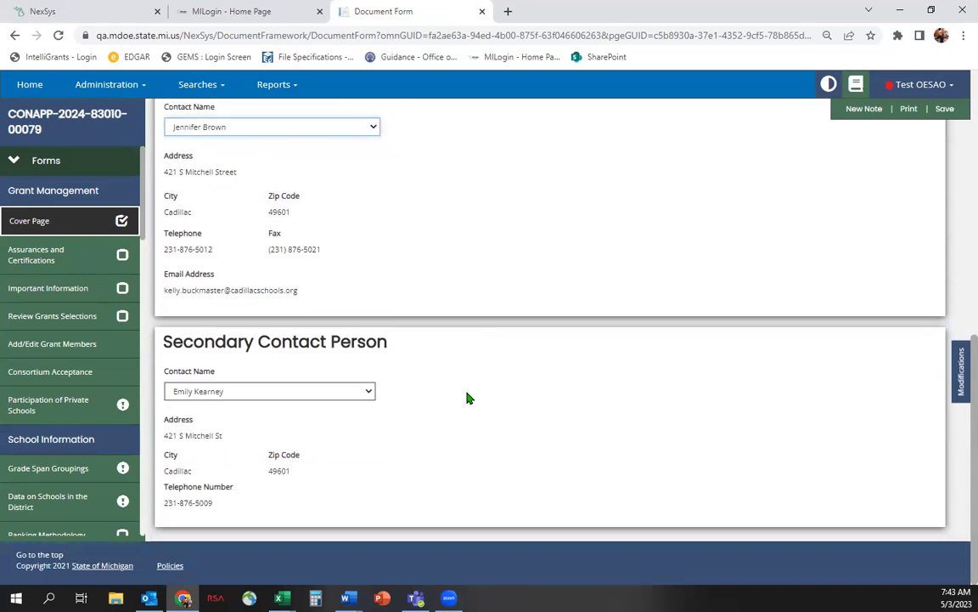
left_click(278, 127)
left_click(257, 180)
left_click(275, 391)
left_click(264, 426)
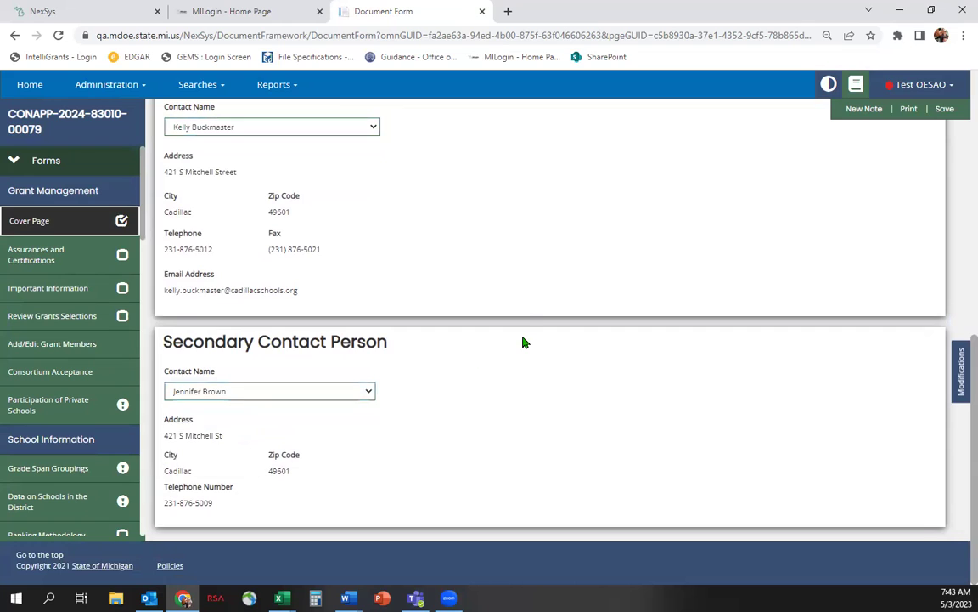
scroll(524, 340, "up", 2)
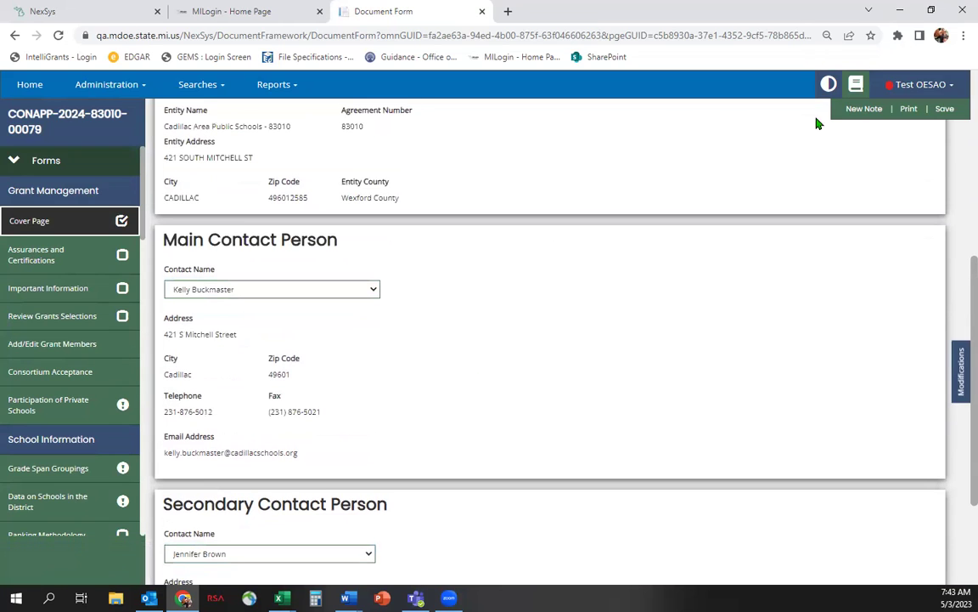
left_click(945, 110)
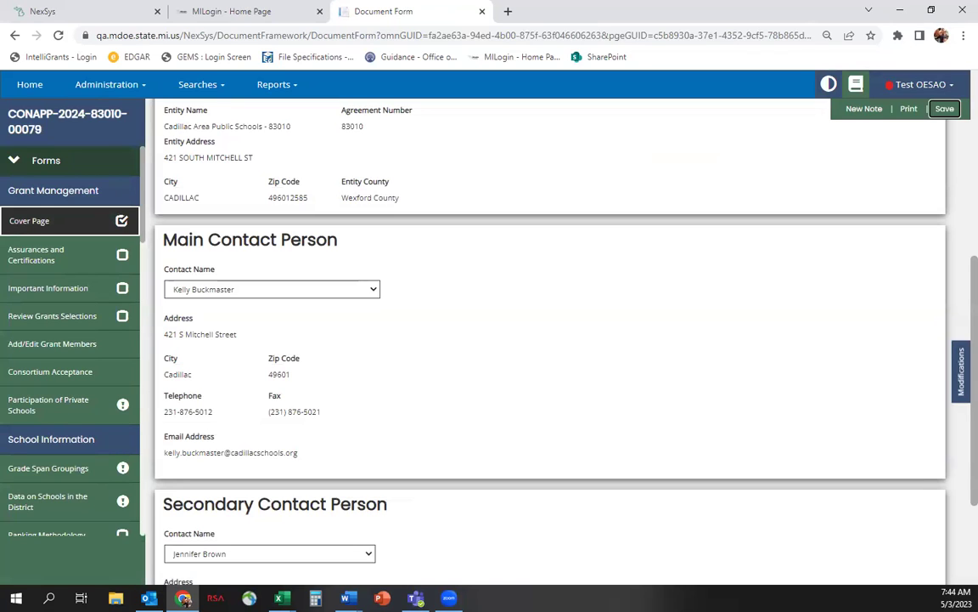
Review the Assurances and Certifications form, then the Important Information form
left_click(33, 259)
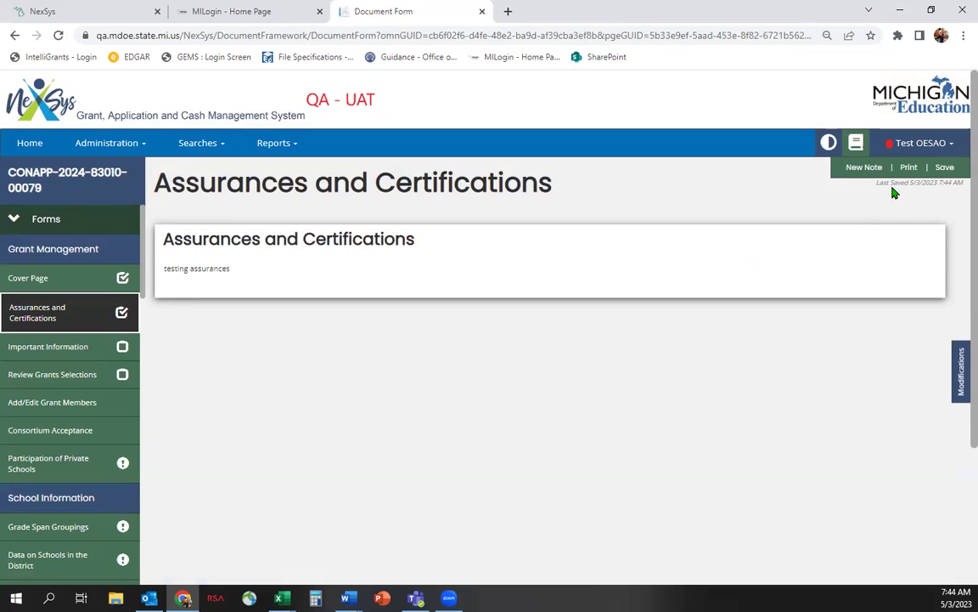
mouse_move(909, 185)
left_click(68, 352)
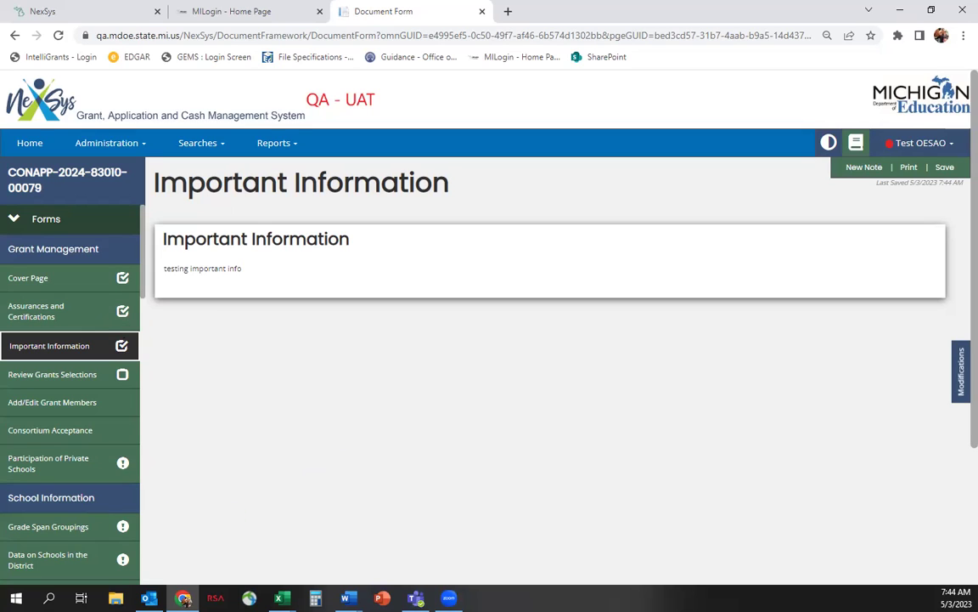
Mark Title I Neglected, Migratory, Delinquent and Title III EL and Immigrant as Do Not Apply, then save
left_click(38, 378)
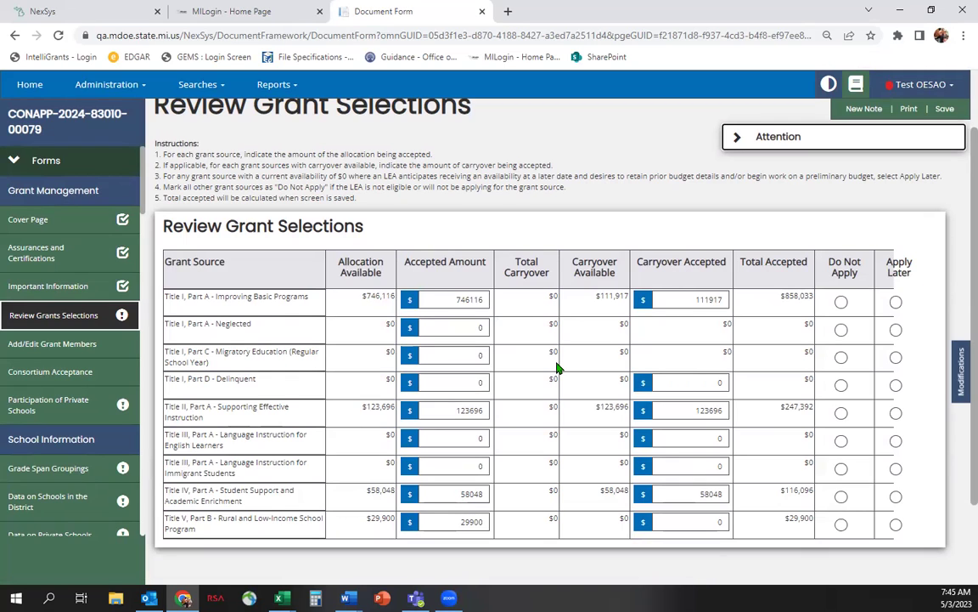
left_click(841, 330)
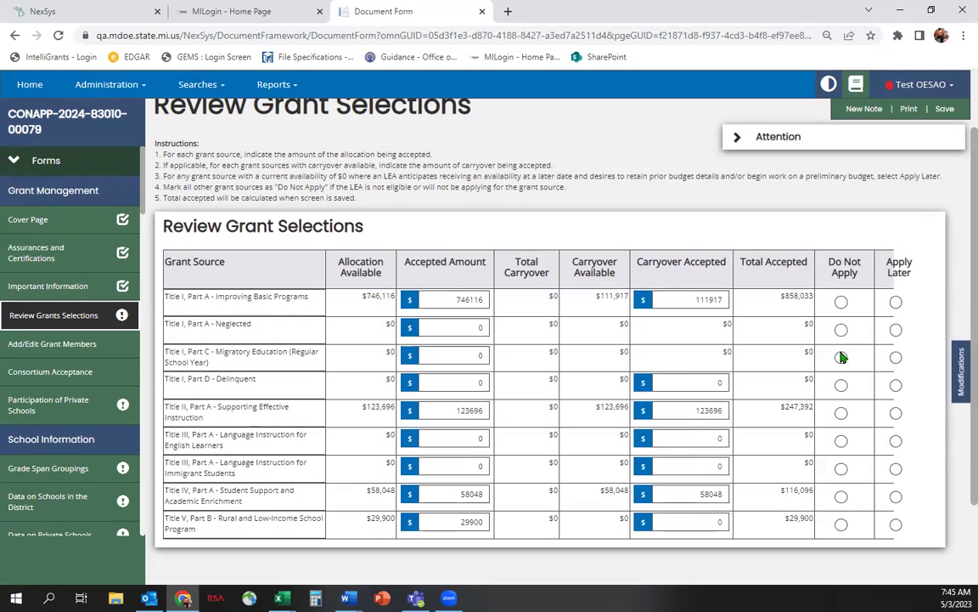
left_click(841, 358)
left_click(841, 385)
left_click(841, 441)
left_click(841, 469)
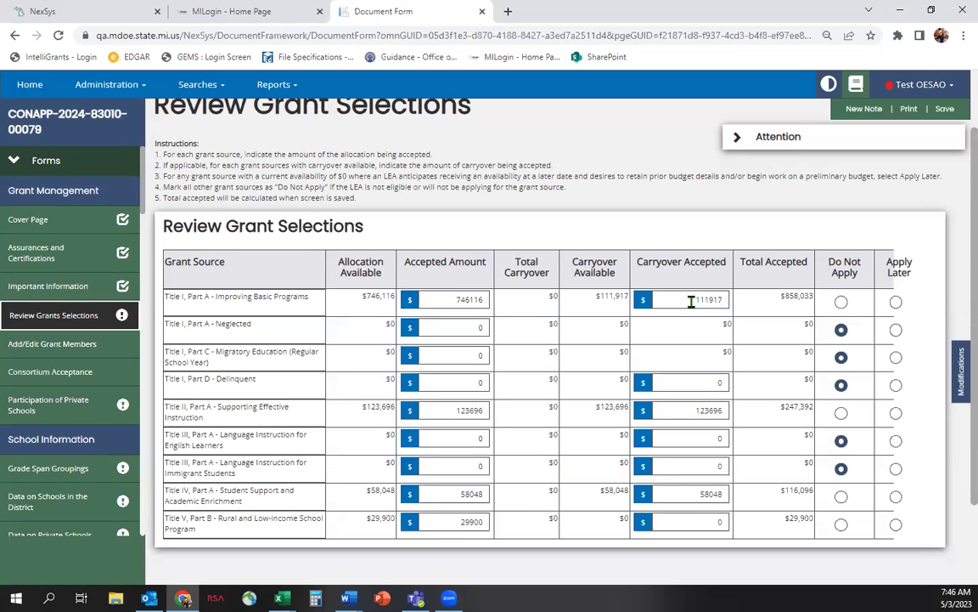
left_click(944, 109)
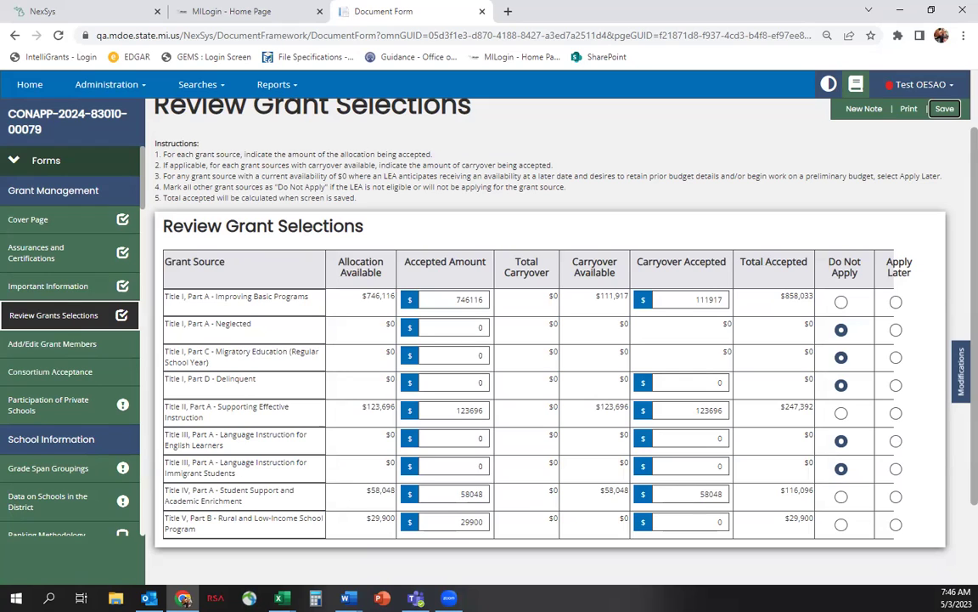
Go to Participation of Private Schools in the Grant Management sidebar section
left_click(64, 406)
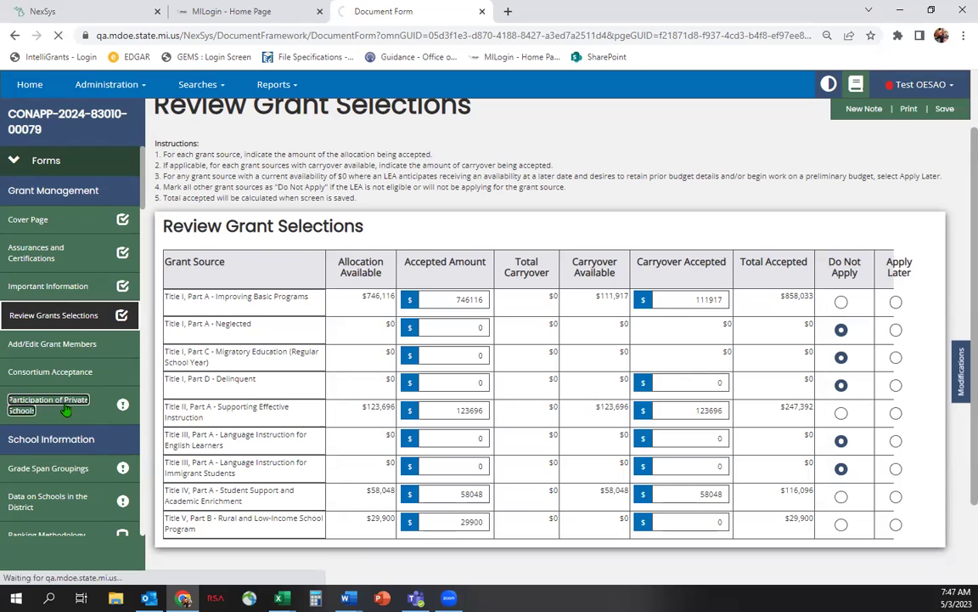